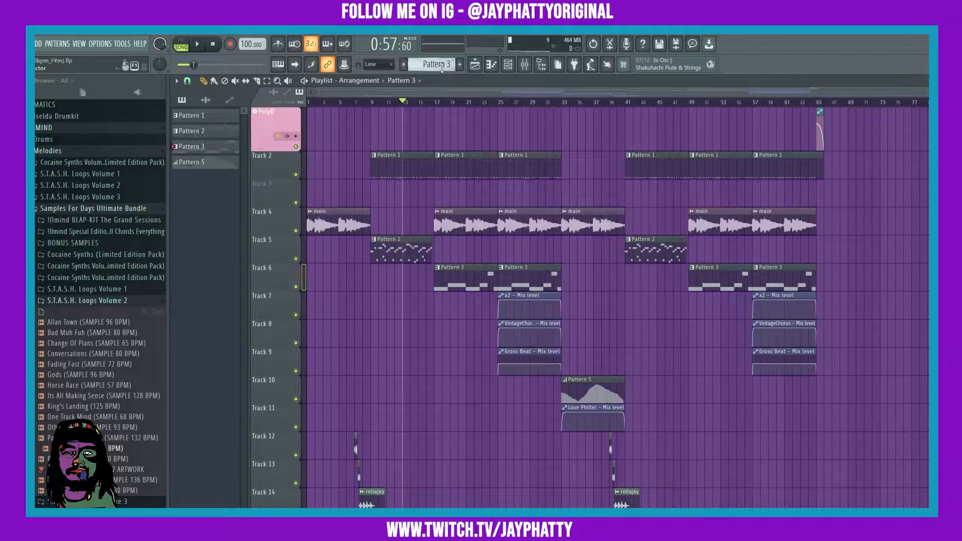
# Audition the arrangement, and load Gross Beat into effect slot 2 of the Master mixer track.
pyautogui.click(197, 45)
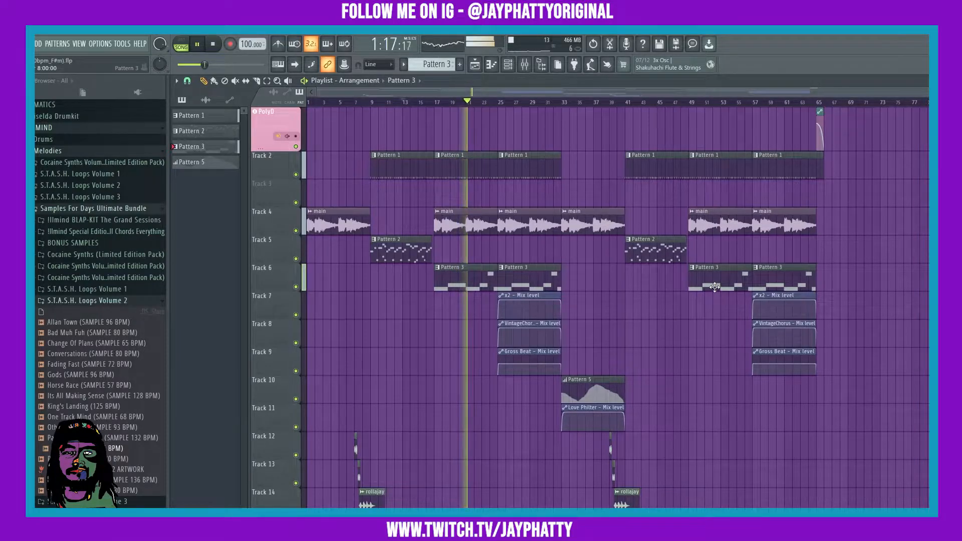
pyautogui.press('space')
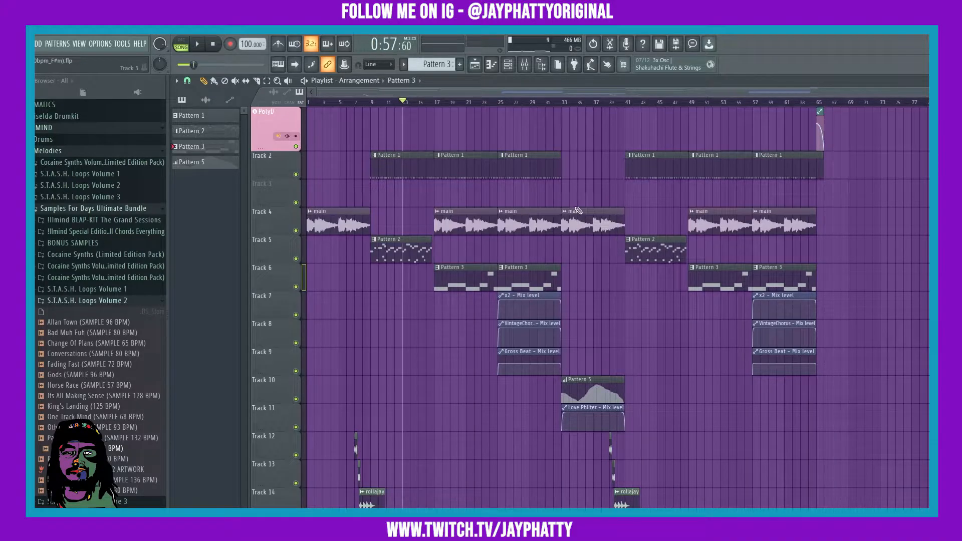
pyautogui.click(524, 64)
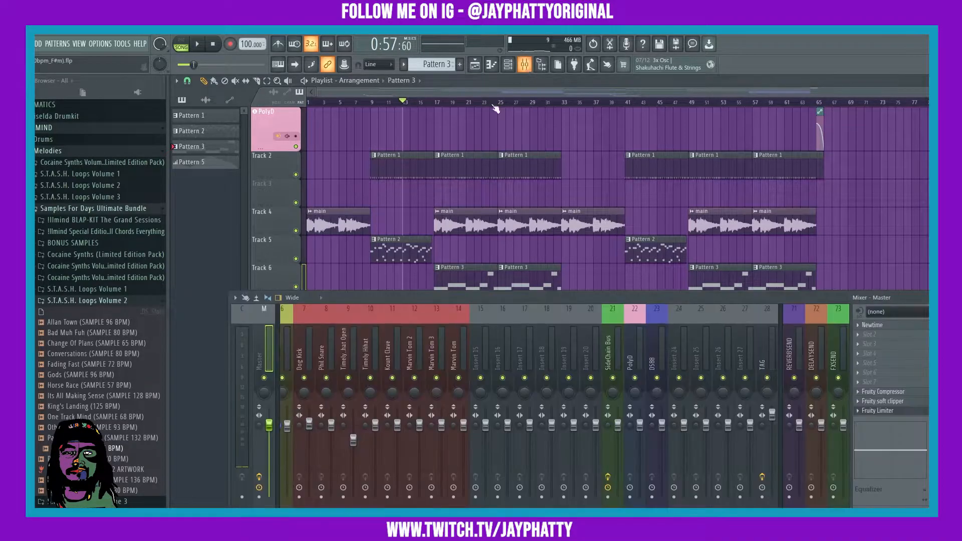
pyautogui.scroll(3, 332, 347)
pyautogui.click(288, 356)
pyautogui.click(269, 353)
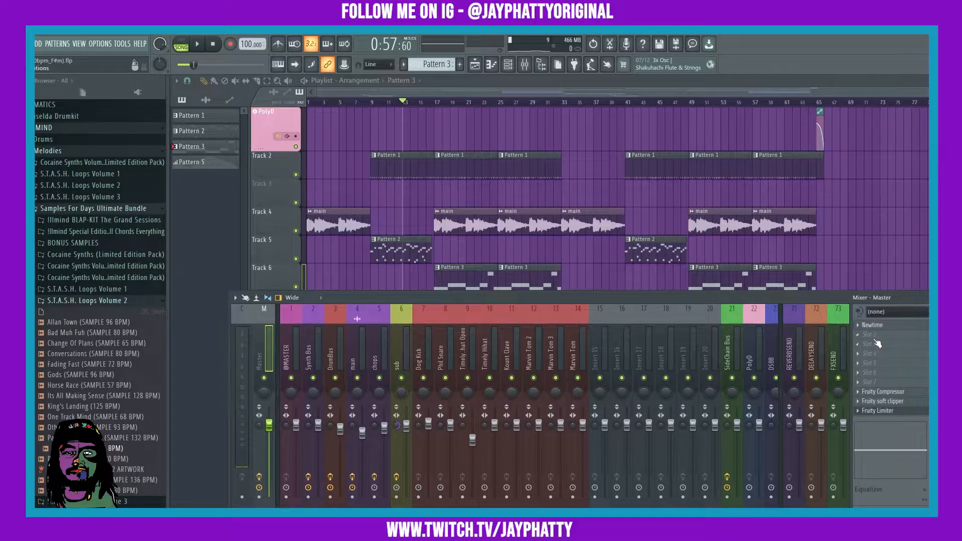
pyautogui.click(901, 337)
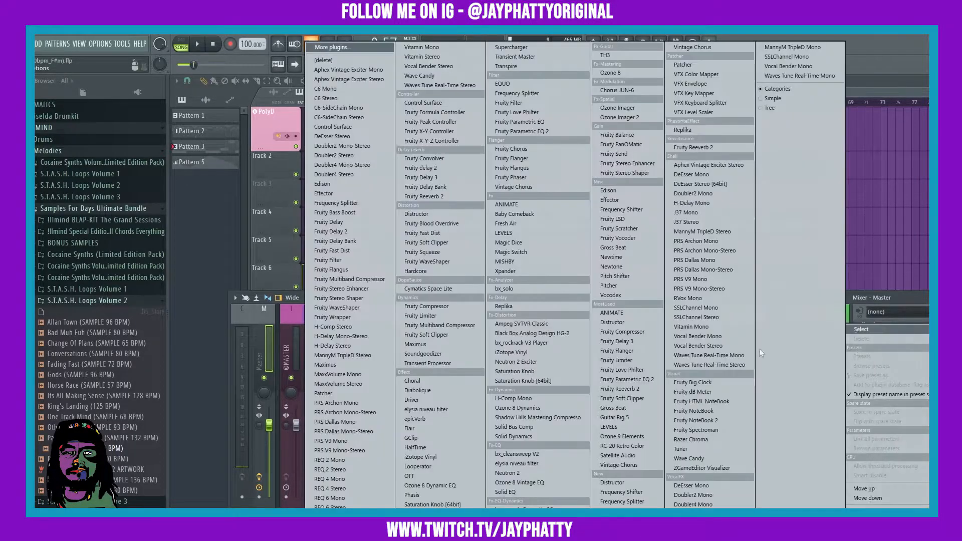
pyautogui.click(615, 249)
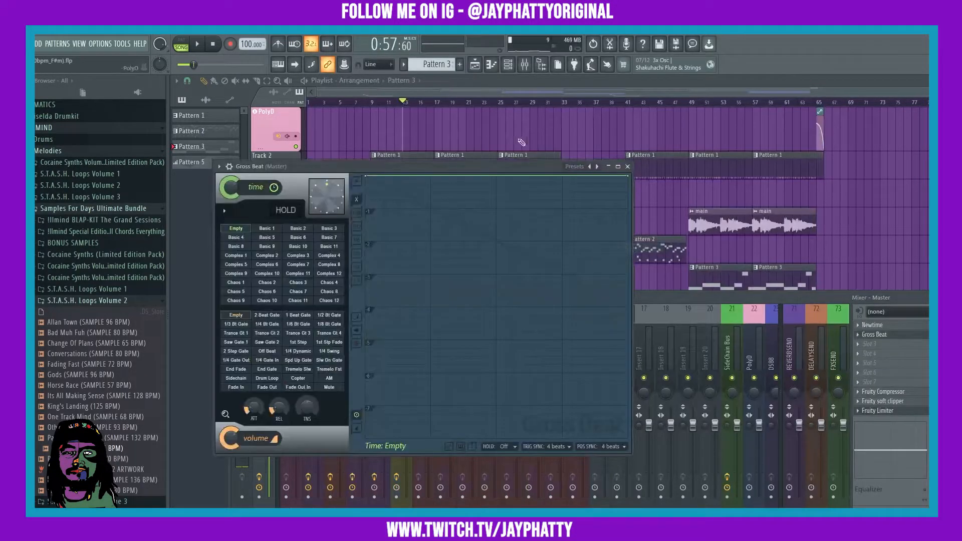
# Choose Gross Beat's Momentary preset with the X2 Speed time slot, and audition the arrangement with it.
pyautogui.click(597, 166)
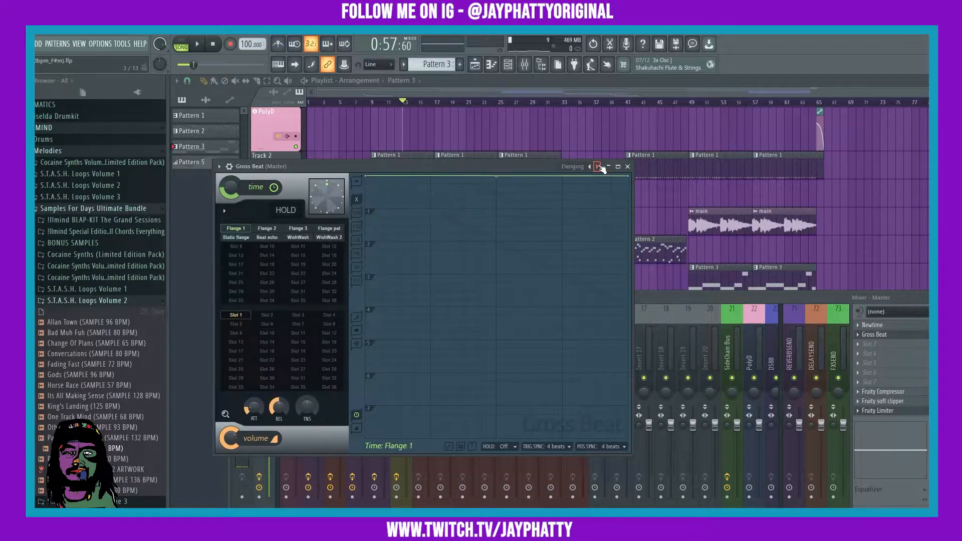
pyautogui.click(598, 167)
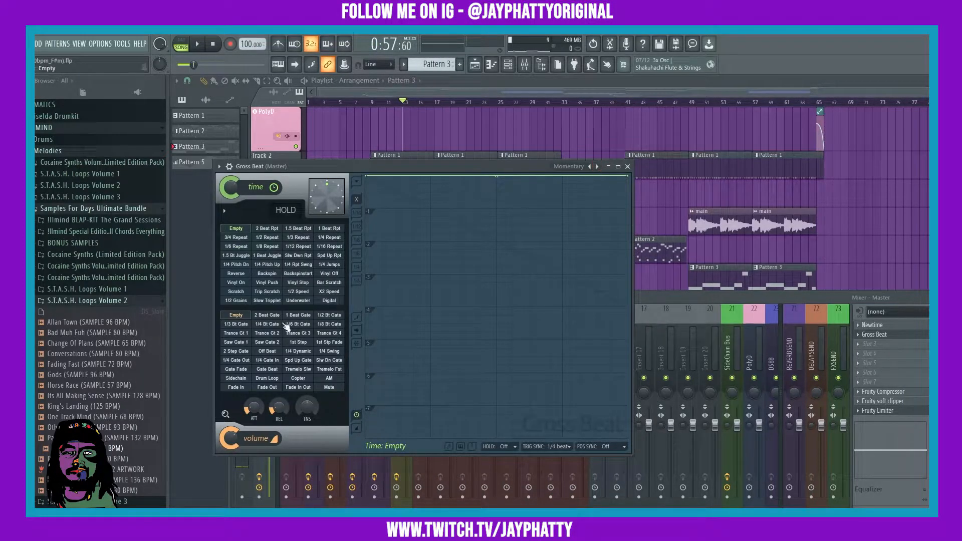
pyautogui.click(328, 292)
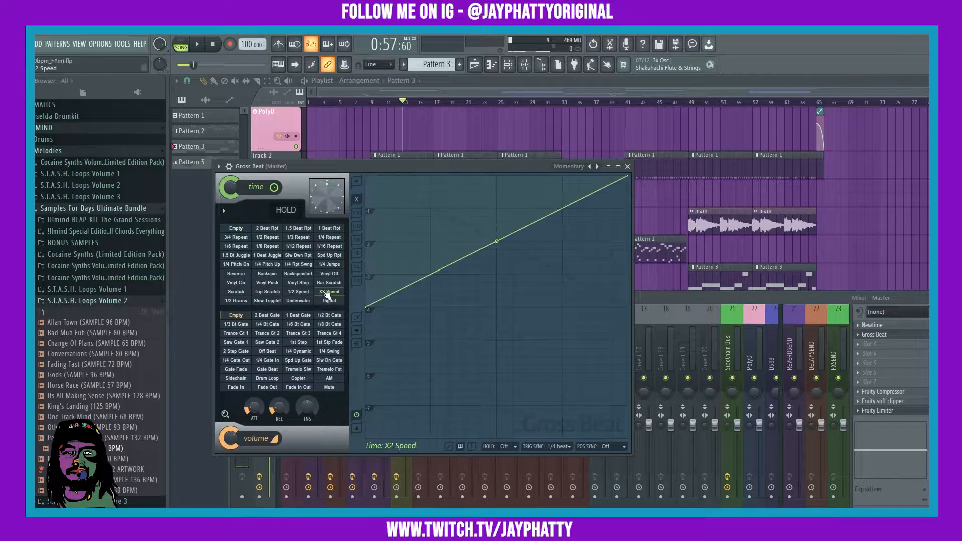
pyautogui.click(627, 167)
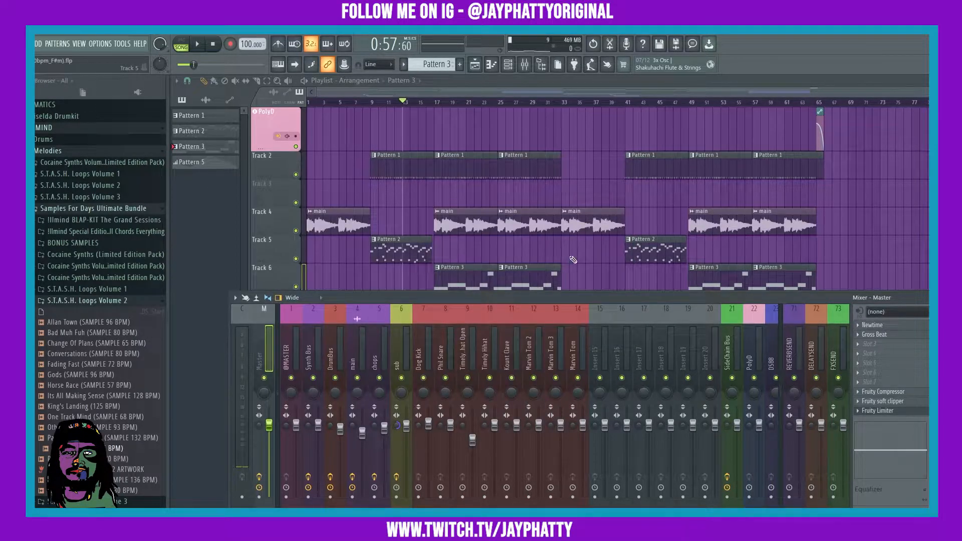
pyautogui.click(198, 45)
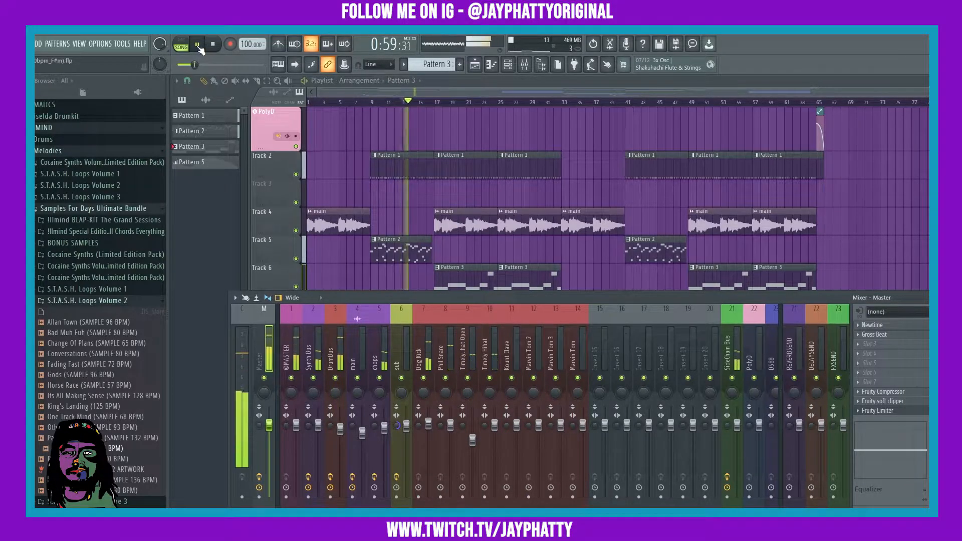
pyautogui.click(213, 44)
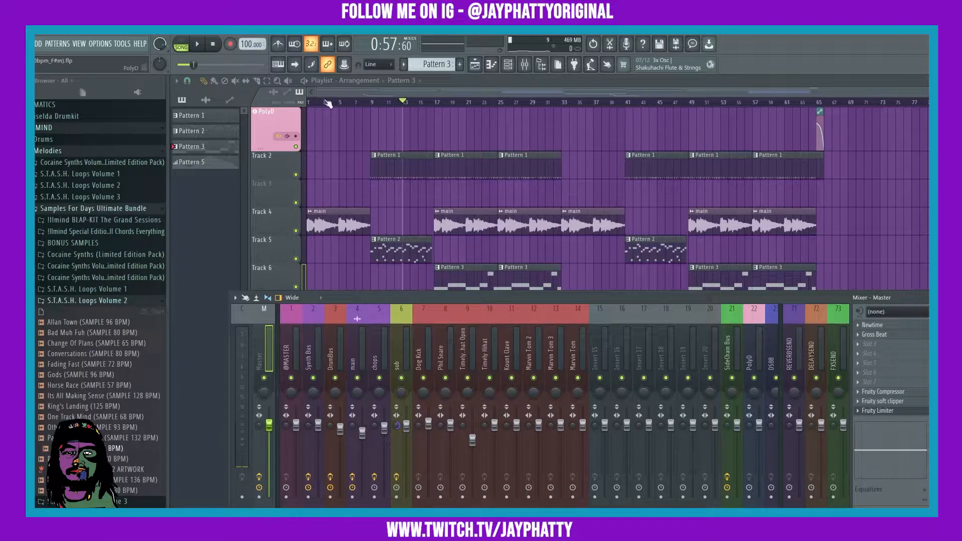
# Toggle the tempo's Half speed option, close the mixer, and audition the arrangement.
pyautogui.rightClick(246, 44)
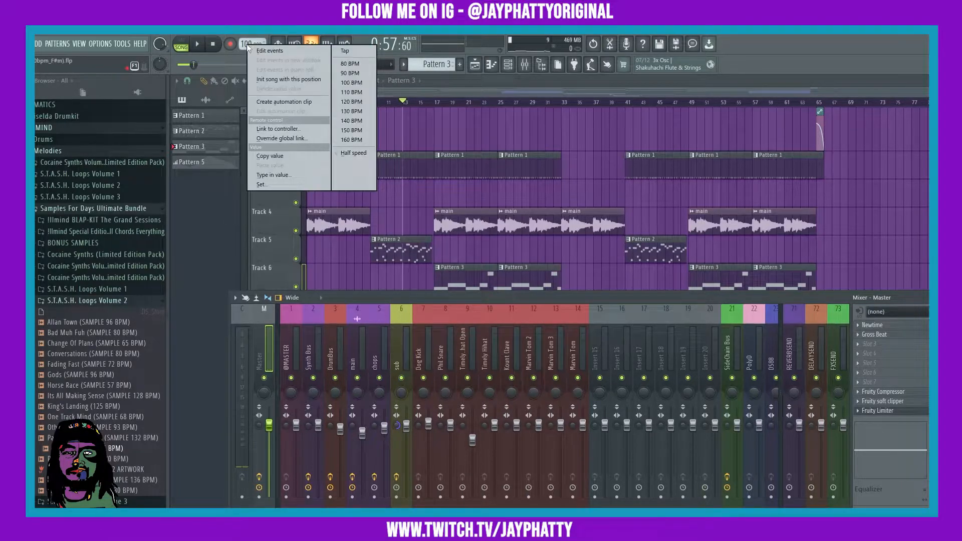
pyautogui.click(352, 154)
pyautogui.press('F9')
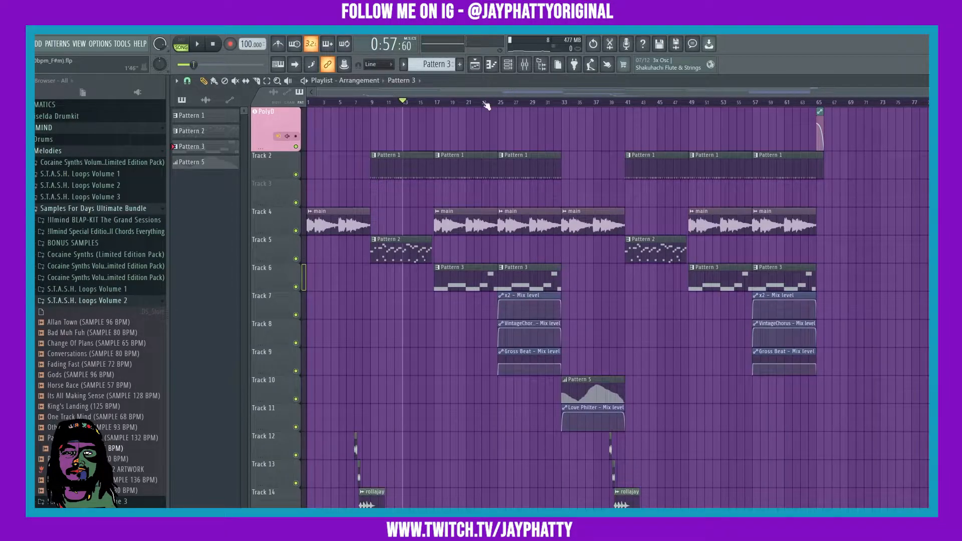
pyautogui.press('space')
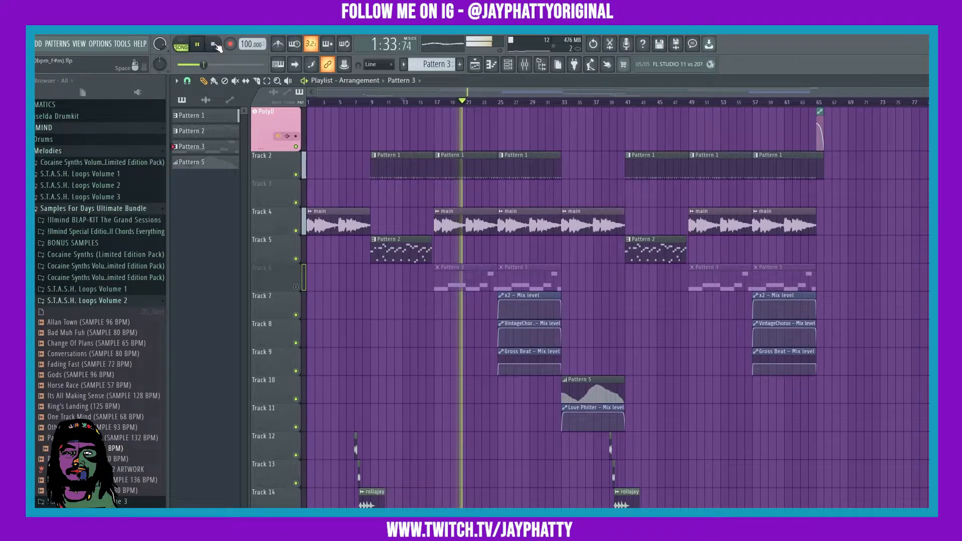
pyautogui.click(213, 44)
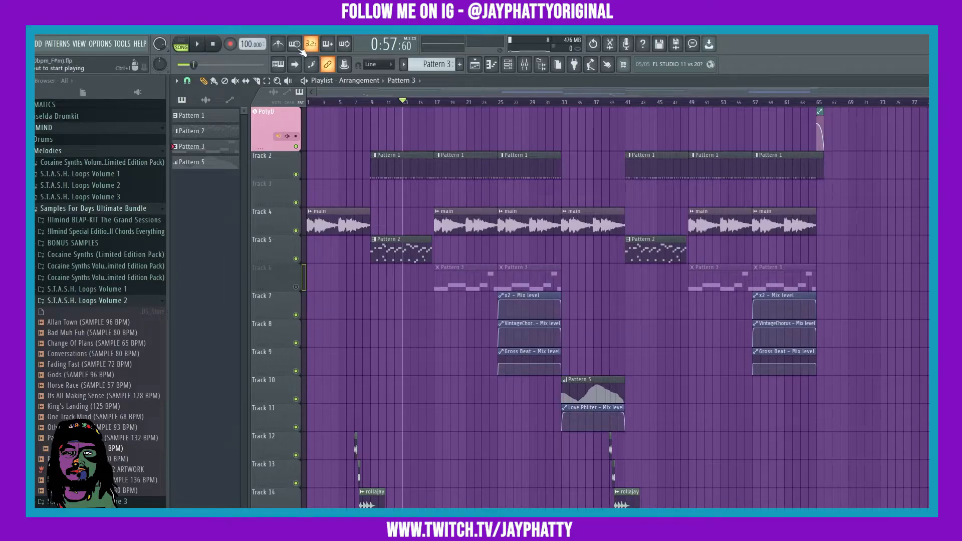
# Open an Edison recorder on the Master track and move its window over the playlist.
pyautogui.rightClick(253, 46)
pyautogui.click(193, 238)
pyautogui.click(611, 47)
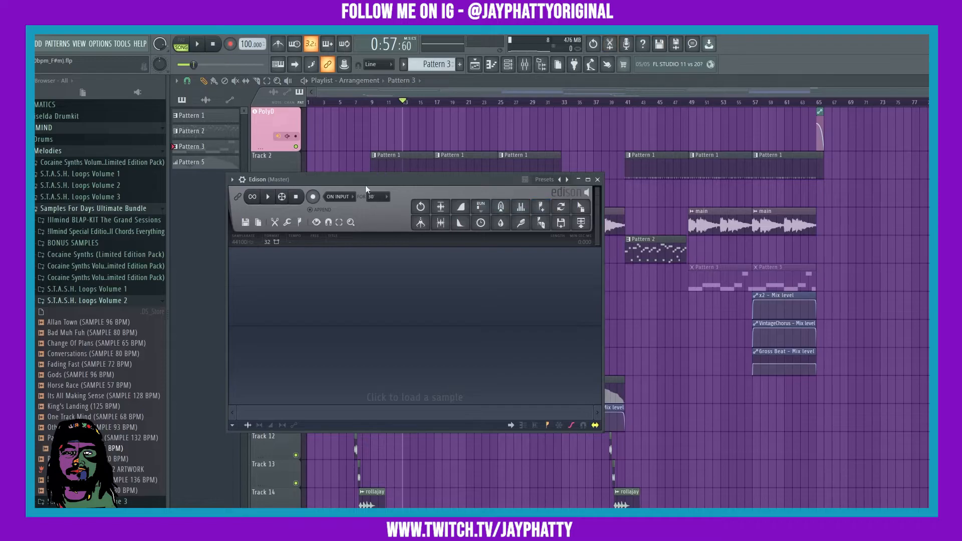
pyautogui.moveTo(372, 180); pyautogui.dragTo(516, 170)
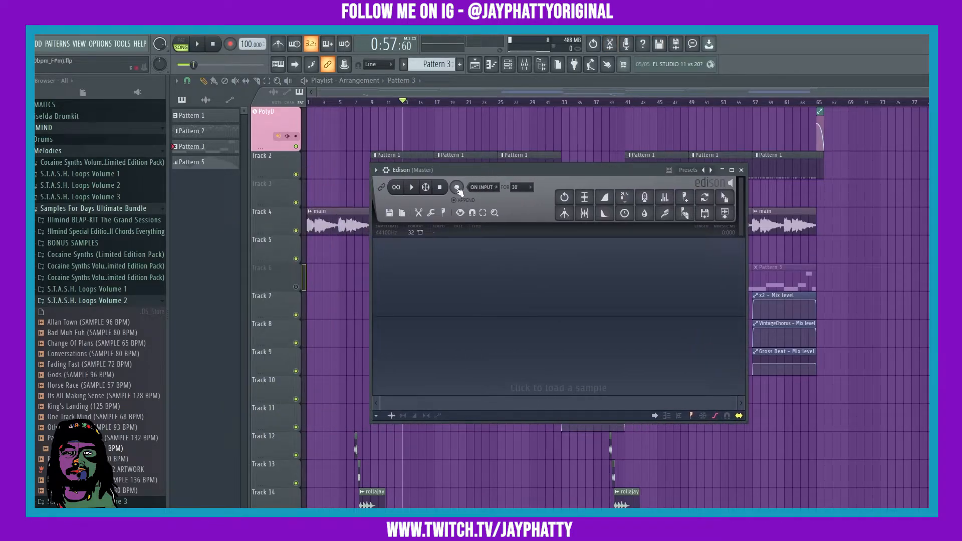
# Record the master output in Edison and place the recording on playlist Track 12 at bar 65.
pyautogui.click(457, 187)
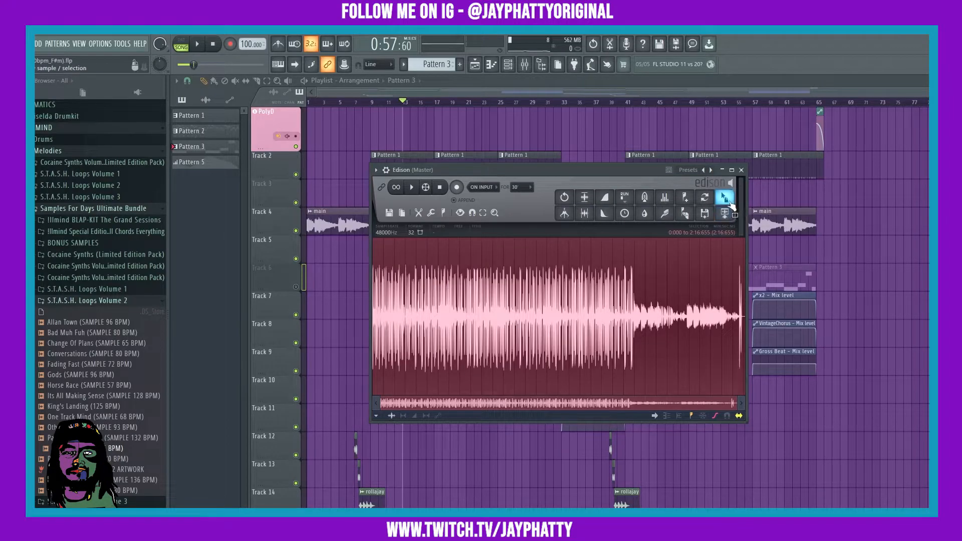
pyautogui.moveTo(725, 199); pyautogui.dragTo(728, 201)
pyautogui.moveTo(724, 202); pyautogui.dragTo(820, 443)
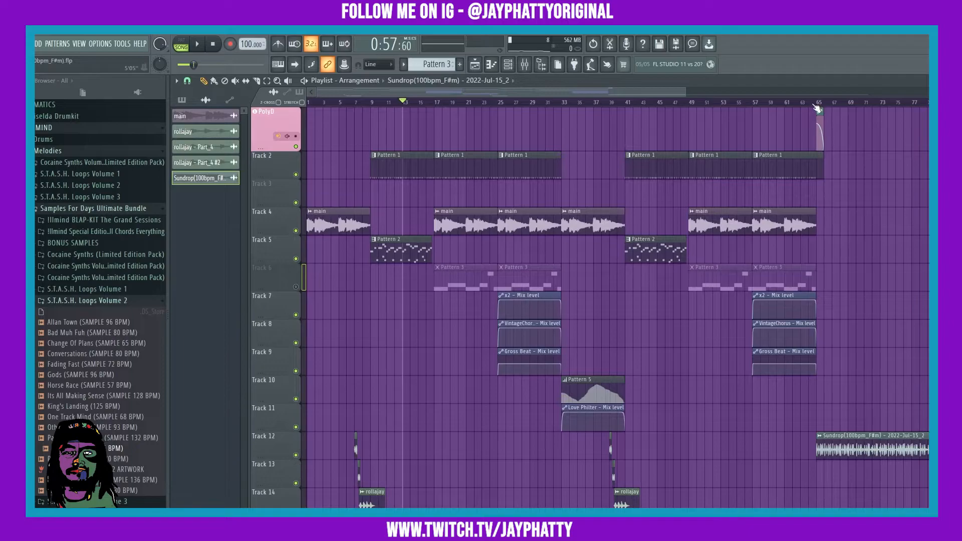
# Solo playlist Track 4 and unmute Track 5 alongside it.
pyautogui.scroll(-3, 816, 108)
pyautogui.scroll(-1, 816, 107)
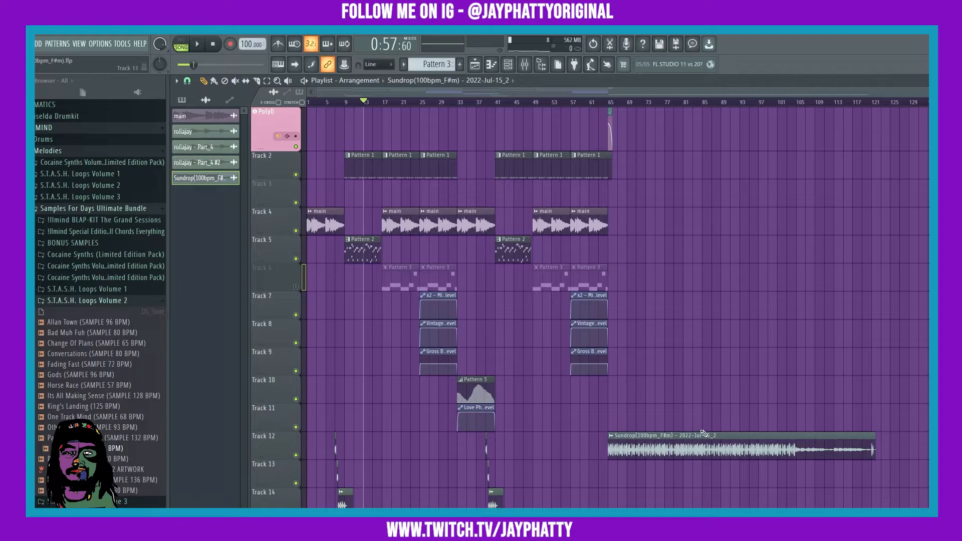
pyautogui.keyDown('ctrl'); pyautogui.click(296, 230); pyautogui.keyUp('ctrl')
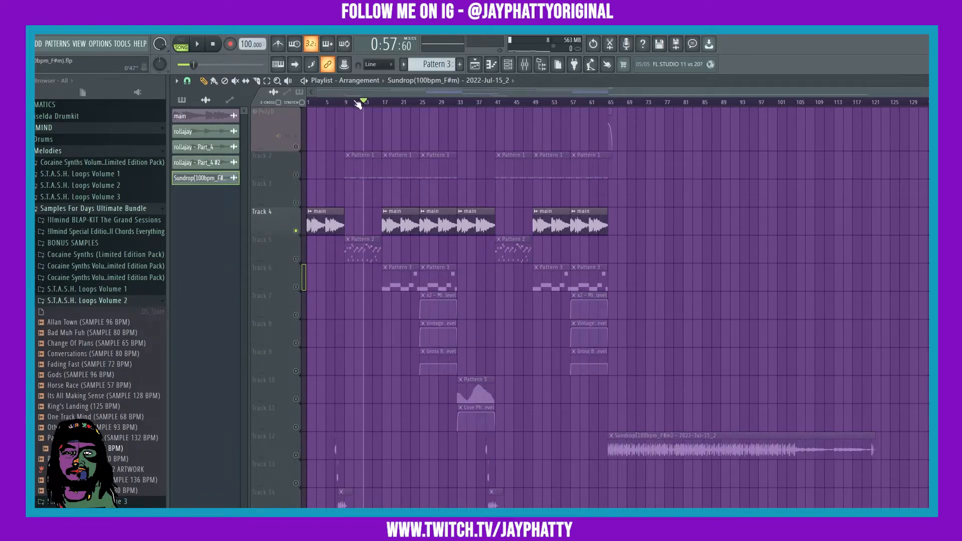
pyautogui.click(295, 258)
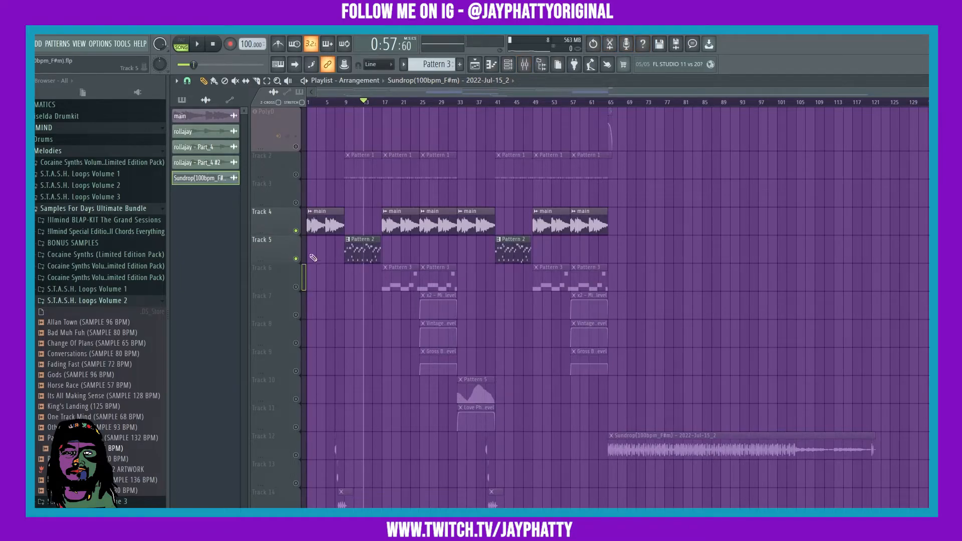
# Load a second Edison into effect slot 4 of the Master mixer track, and return to the playlist.
pyautogui.click(514, 65)
pyautogui.click(514, 66)
pyautogui.click(609, 45)
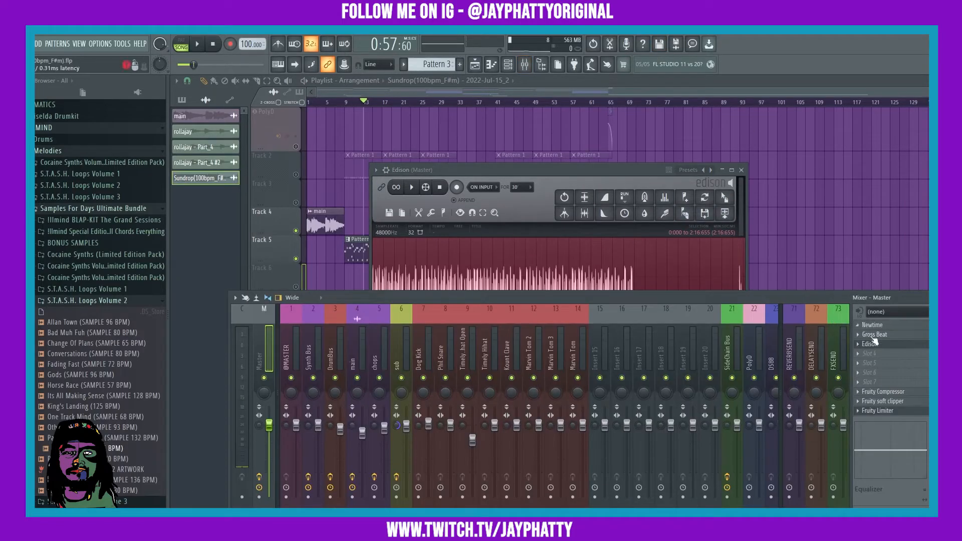
pyautogui.click(862, 354)
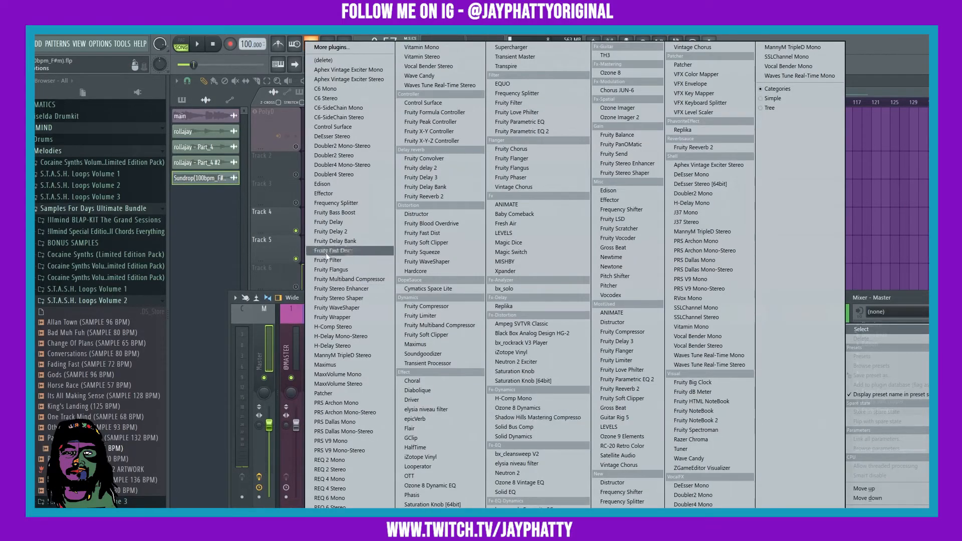
pyautogui.click(325, 184)
pyautogui.moveTo(325, 197); pyautogui.dragTo(432, 187)
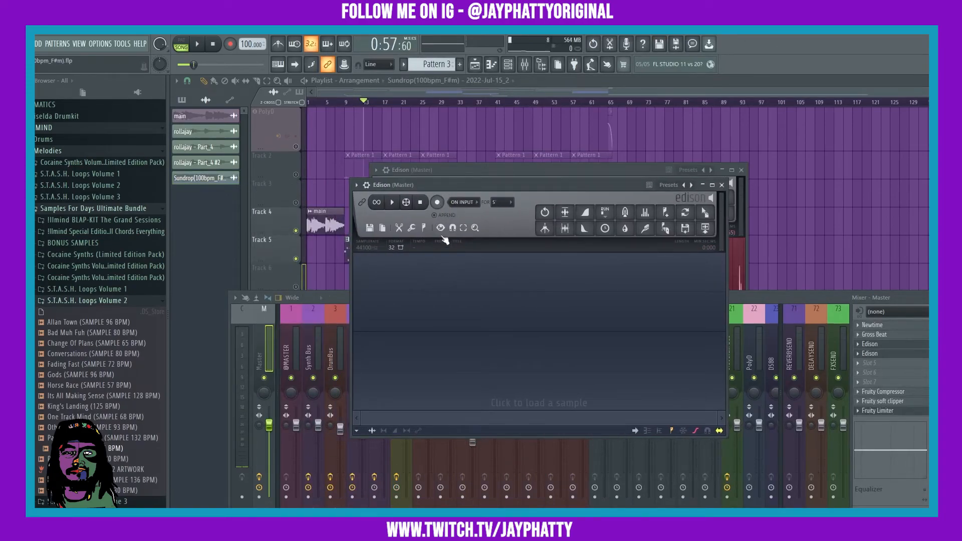
pyautogui.click(474, 65)
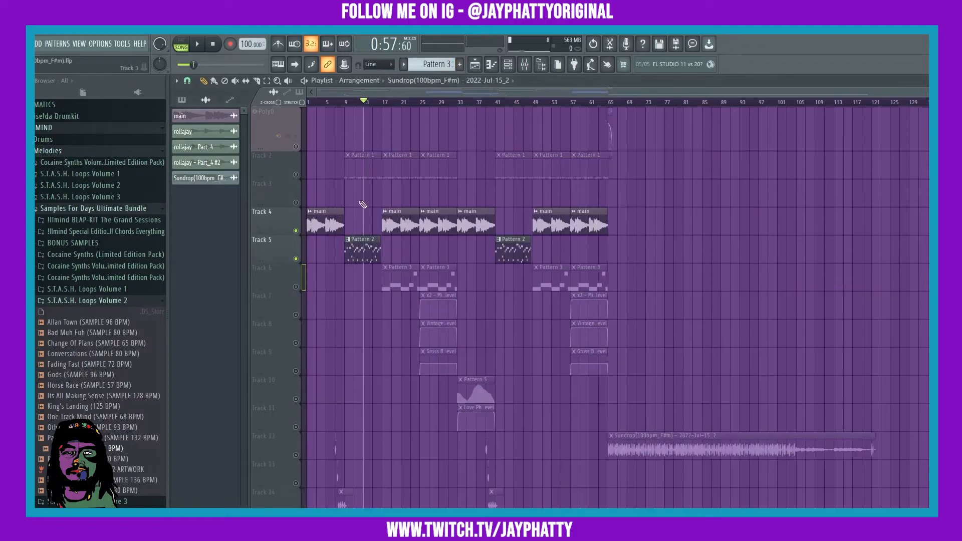